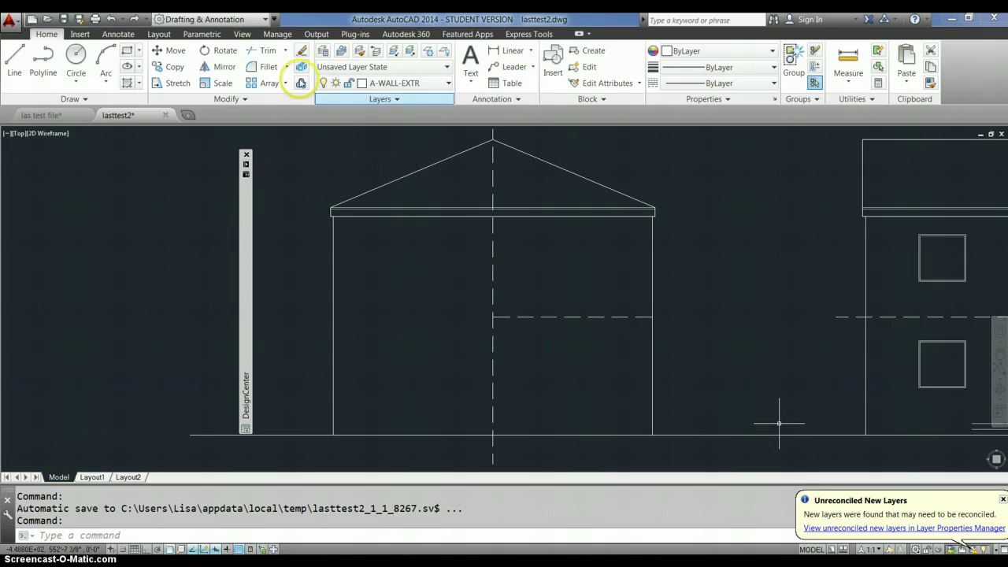
Mirror the dashed floor line across the vertical line through the roof apex, keeping the original.
click(219, 67)
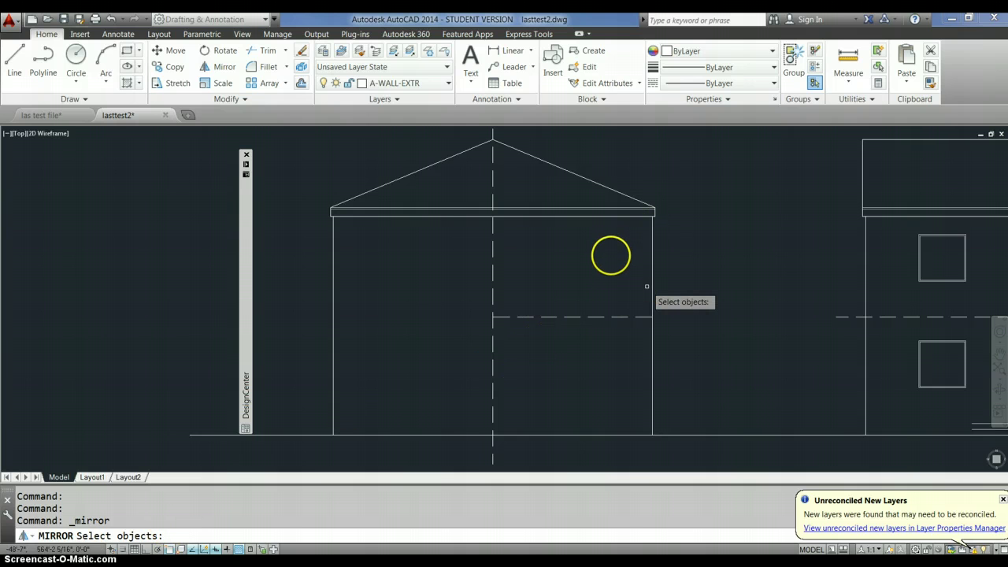
click(617, 317)
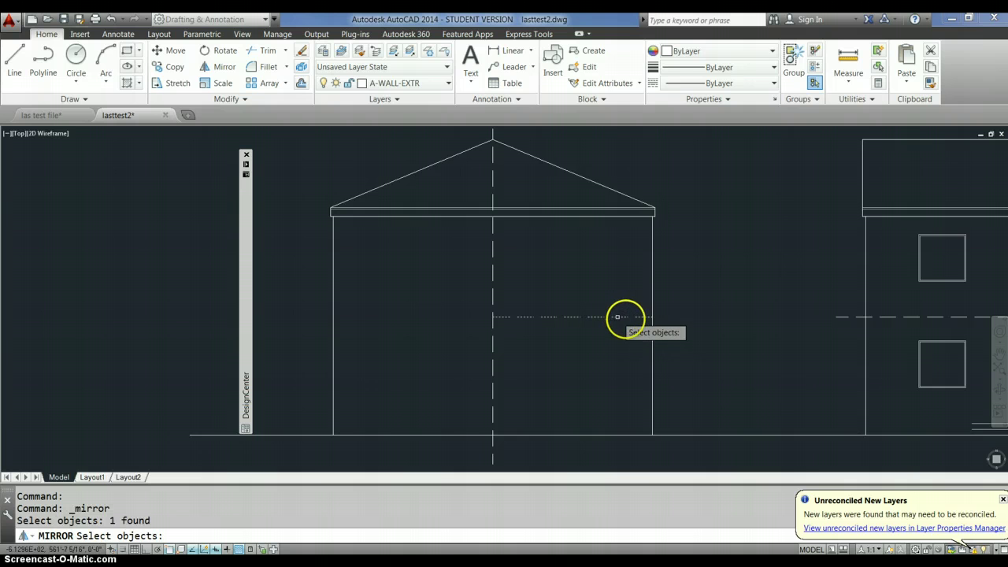
key(Return)
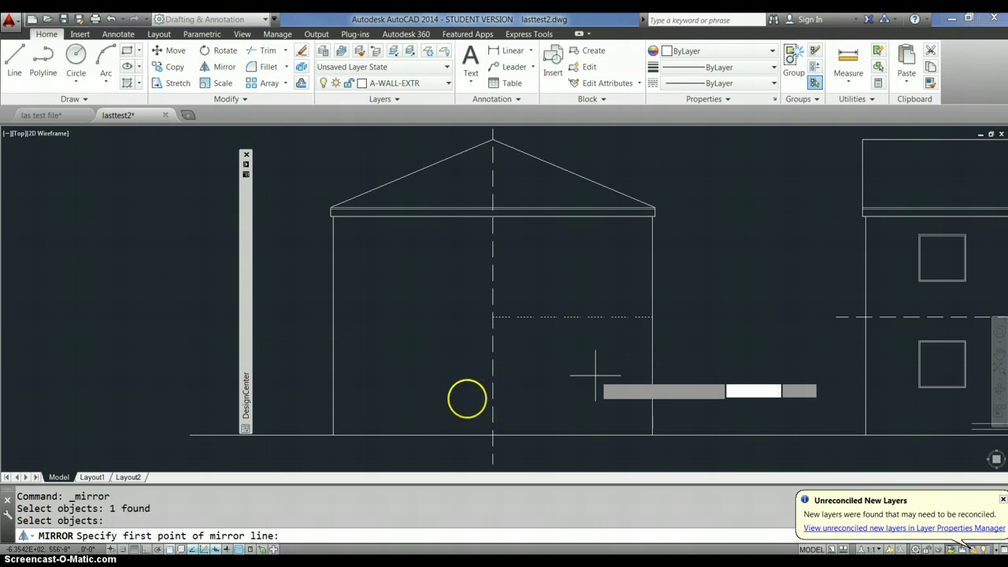
click(492, 141)
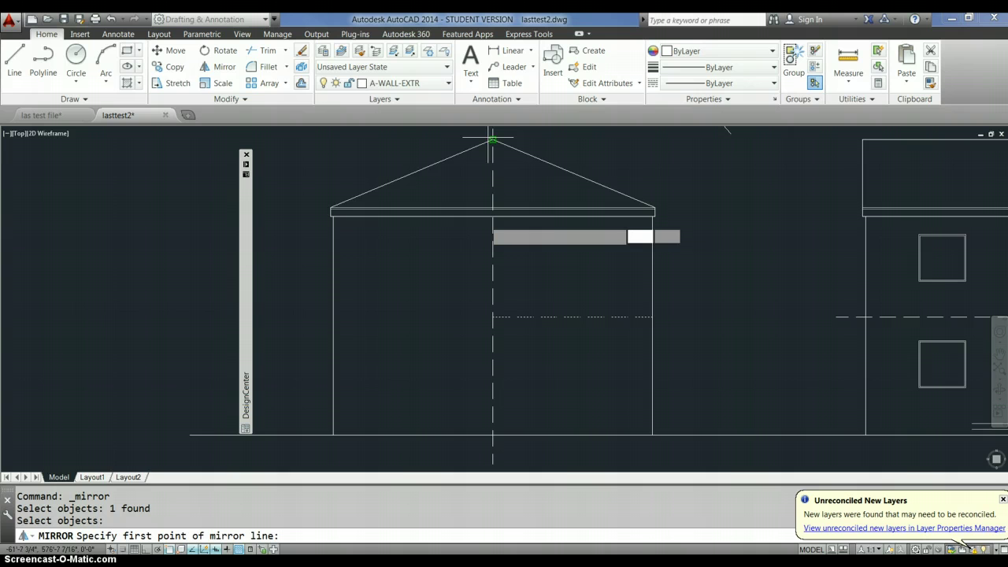
click(493, 140)
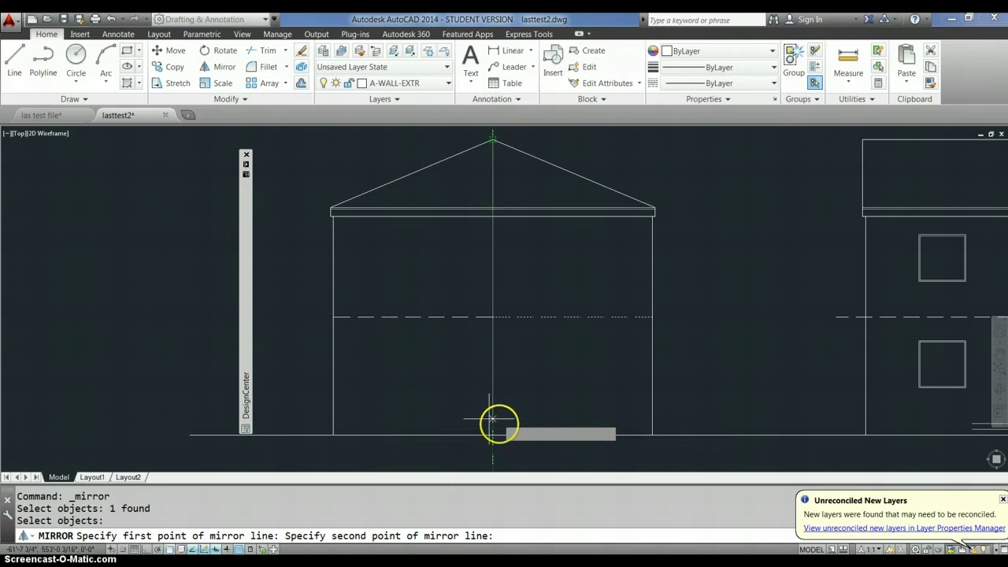
click(492, 434)
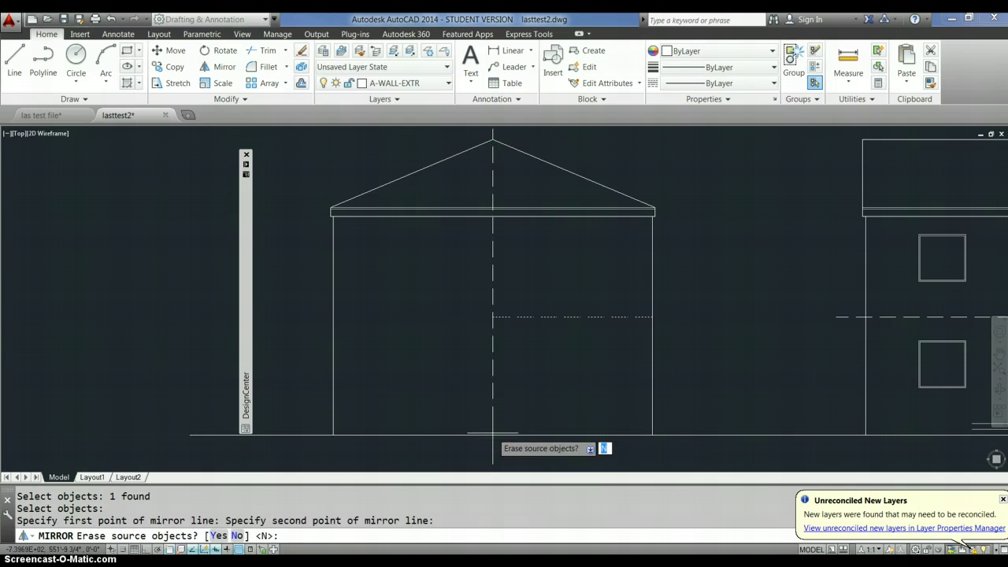
right_click(765, 300)
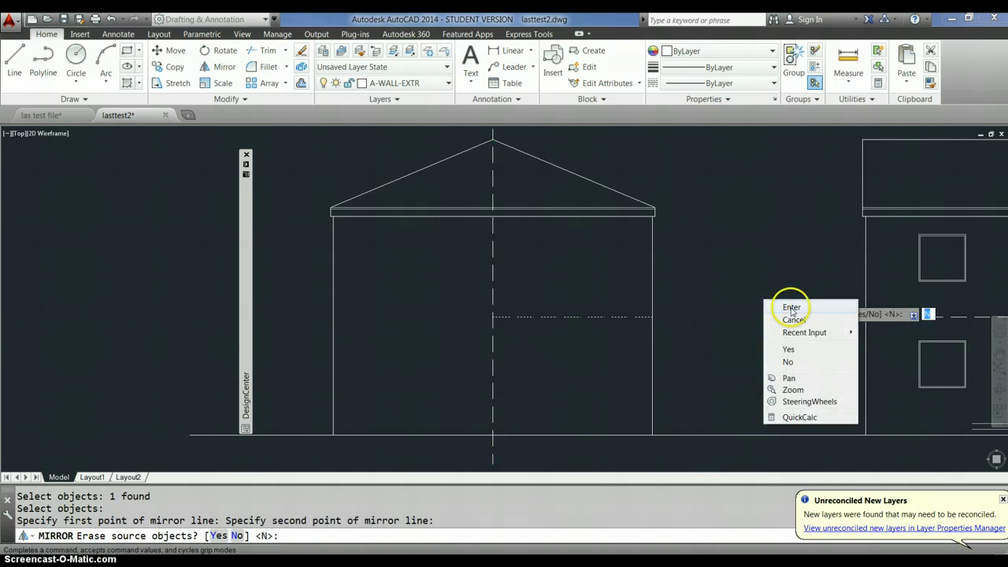
click(788, 307)
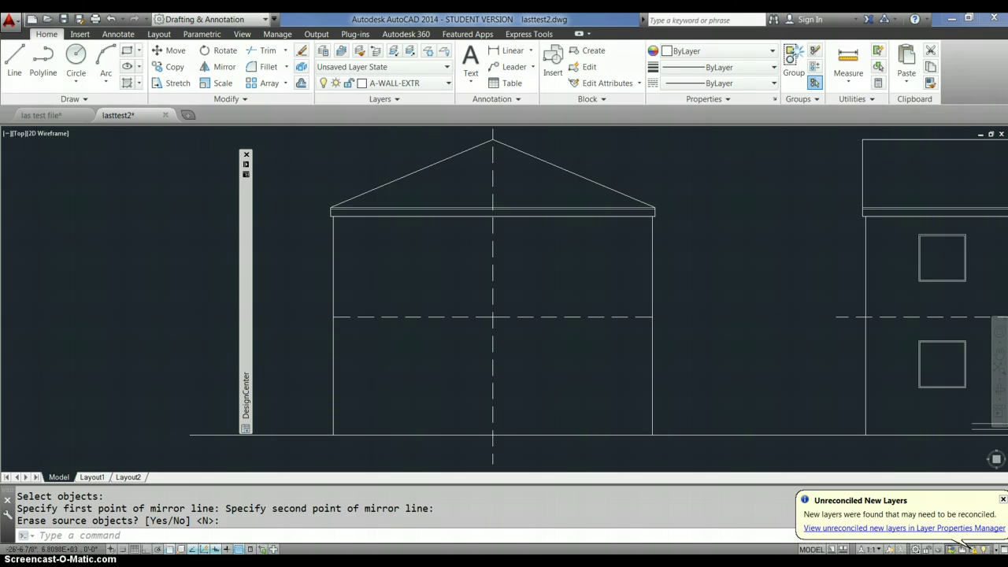
Cancel the running command and discard the trial selections of the roof and walls.
key(Escape)
click(278, 205)
click(142, 413)
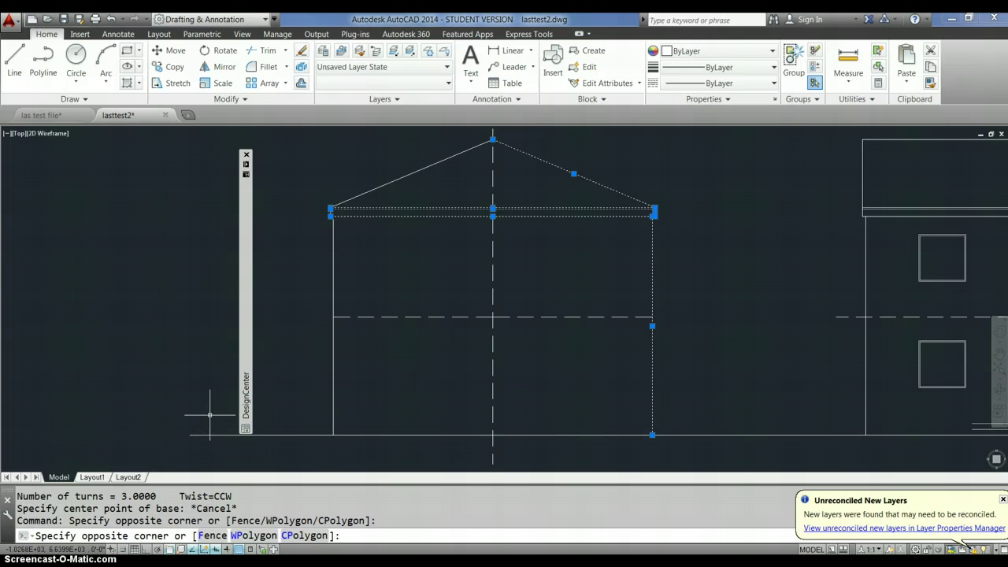
key(Escape)
key(Escape)
click(281, 393)
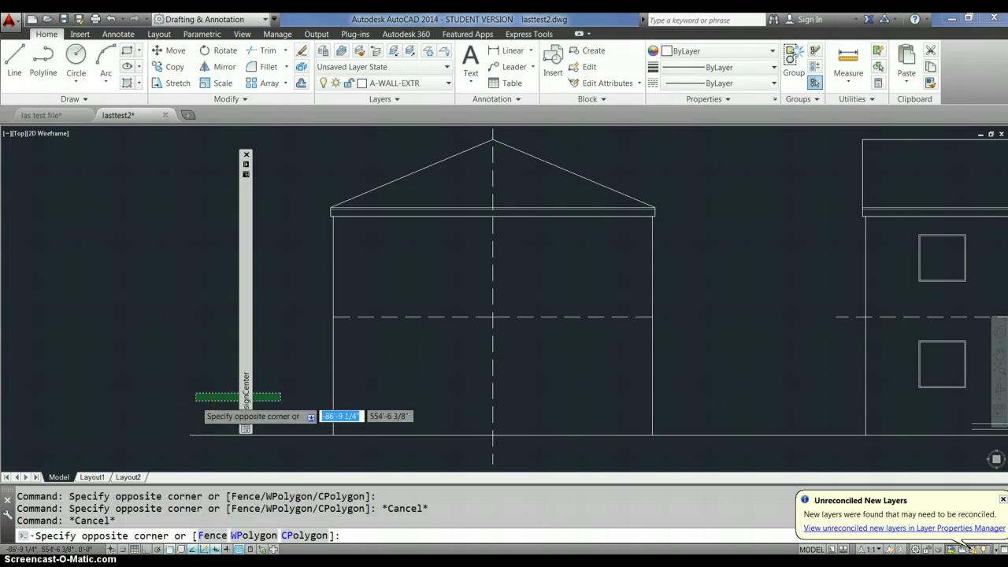
key(Escape)
key(Escape)
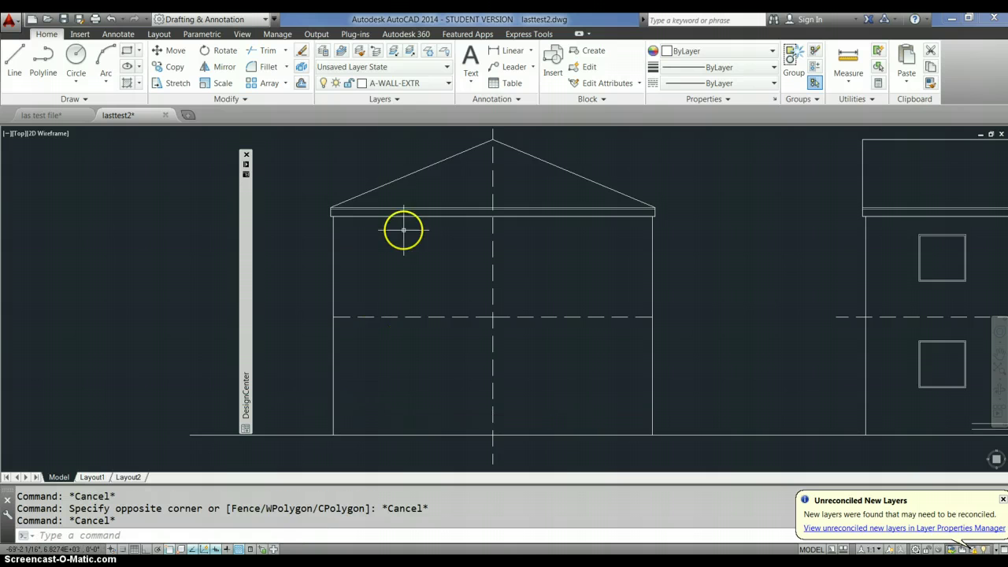
Select the left roof slope and the eave's left end, and erase them with E.
click(313, 179)
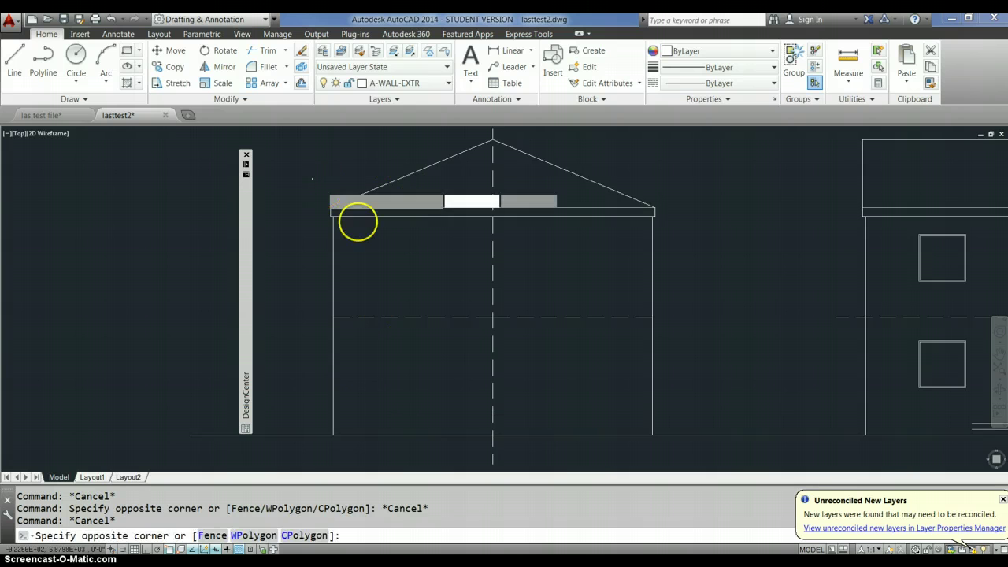
click(381, 247)
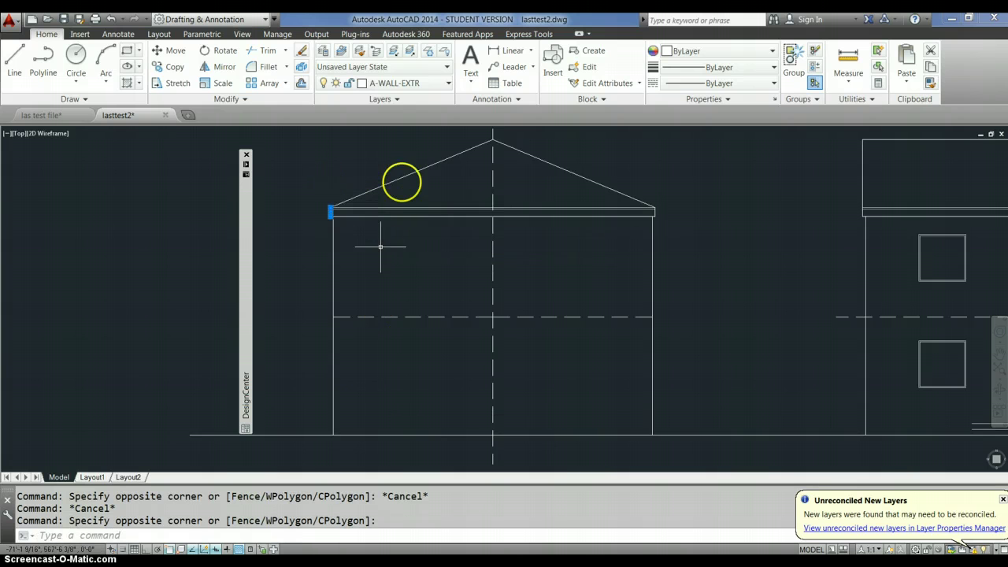
click(432, 165)
text(e)
key(Return)
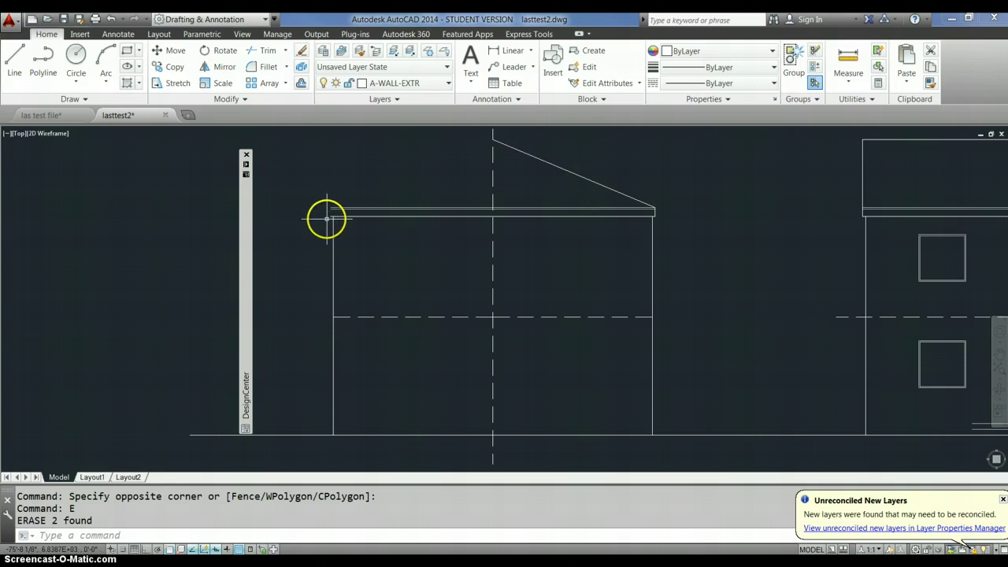
Pick the right roof slope, then cancel the stray selection window.
click(577, 174)
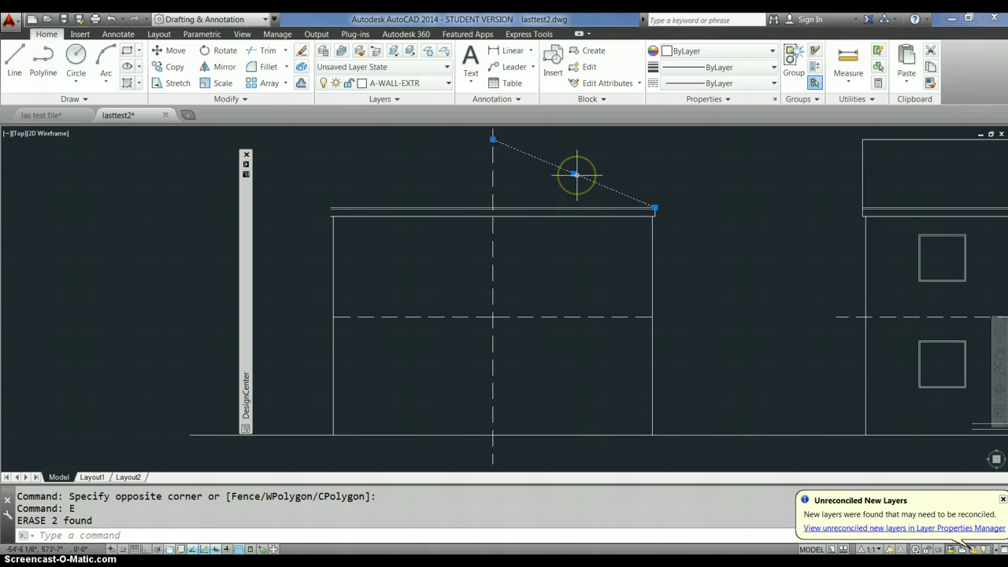
click(625, 155)
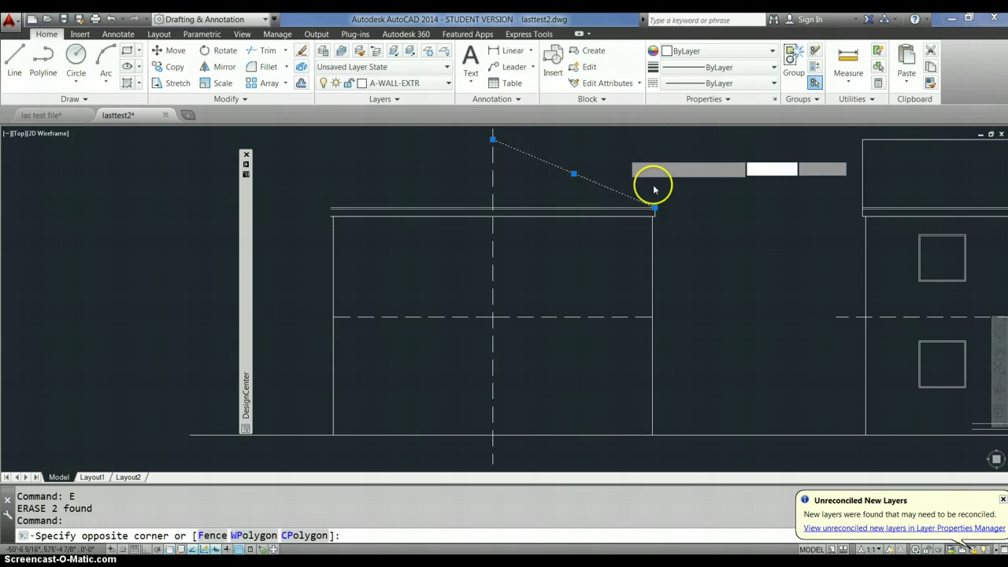
key(Escape)
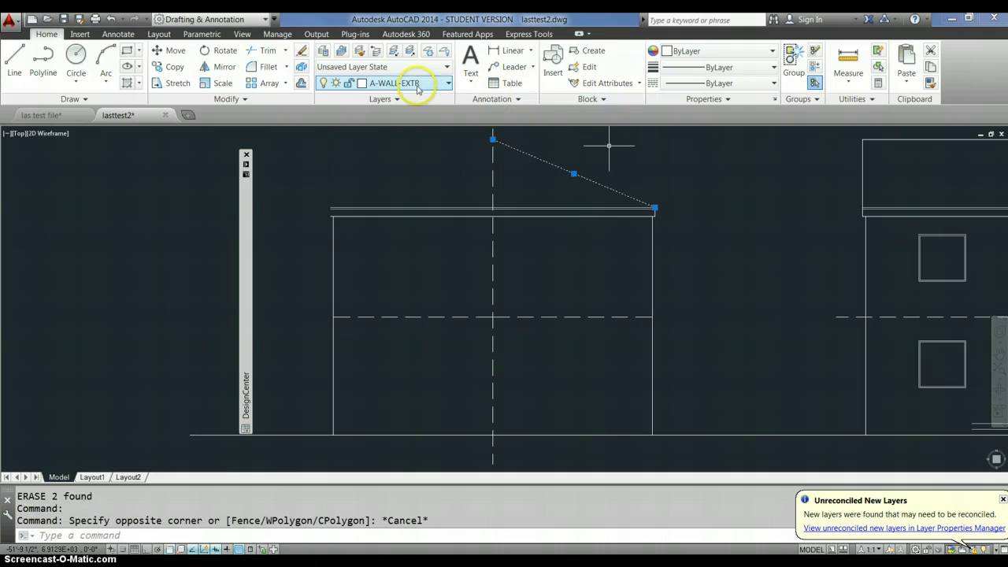
Mirror the right roof slope across the centre line up to the apex, keeping the original.
click(221, 67)
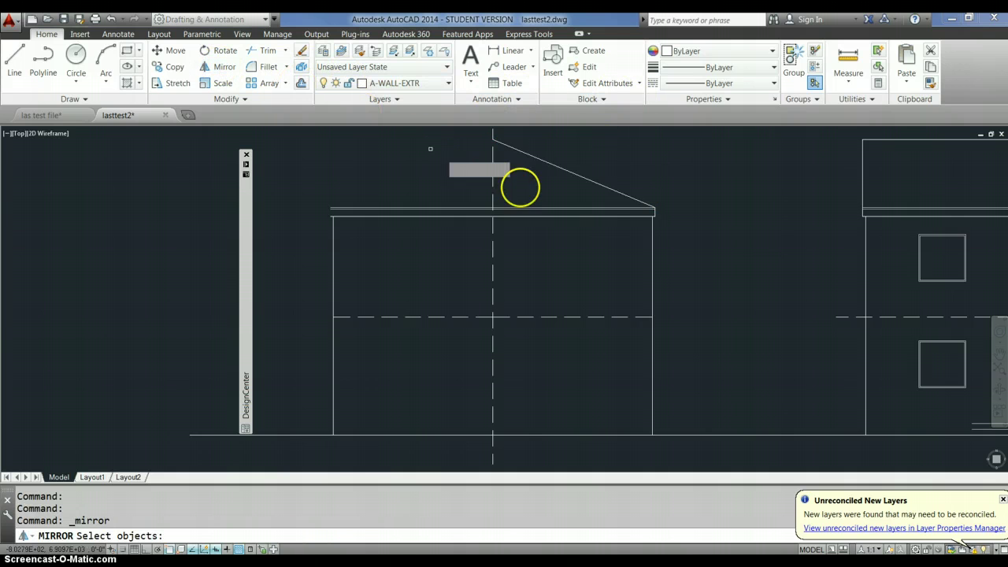
click(578, 174)
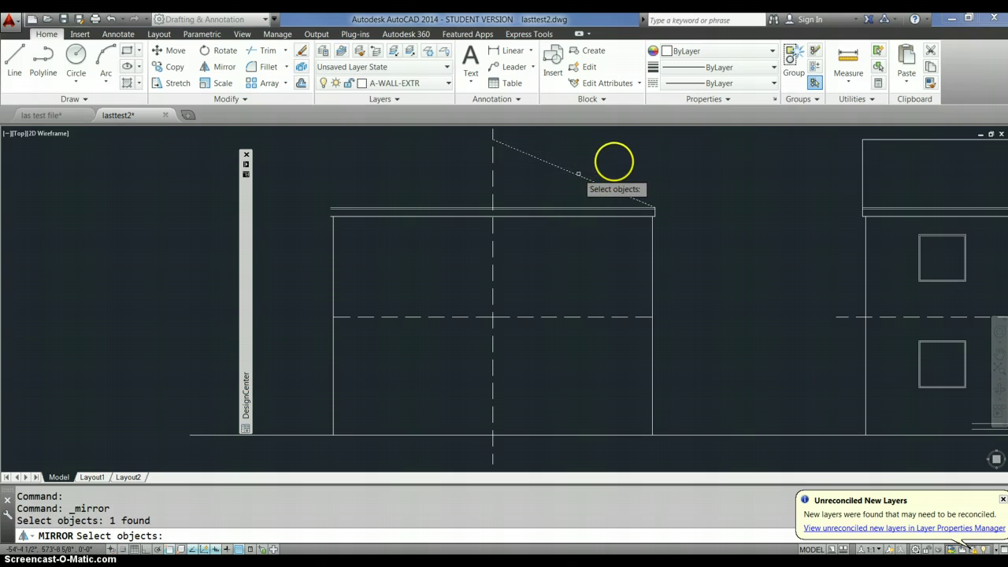
click(612, 157)
click(711, 274)
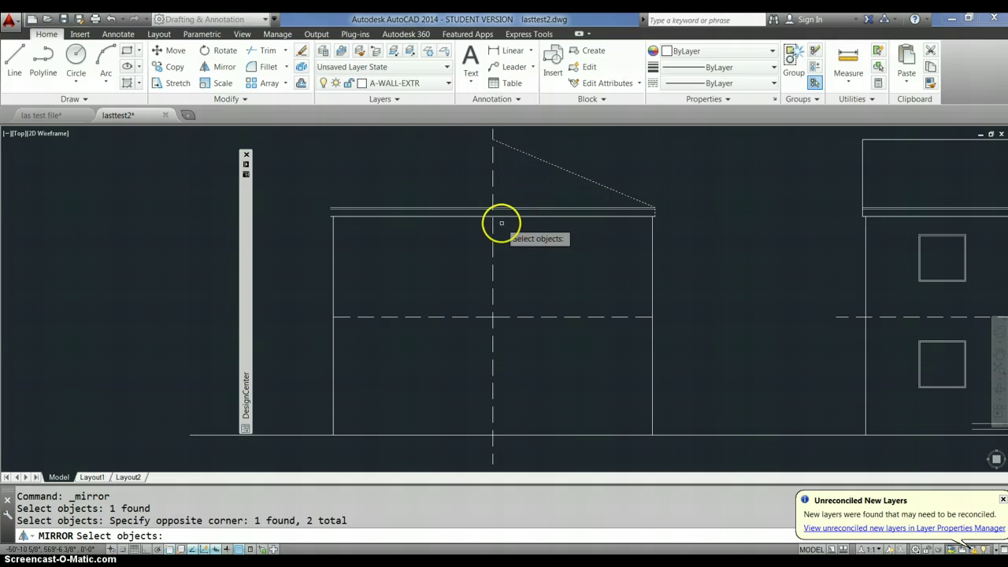
key(Return)
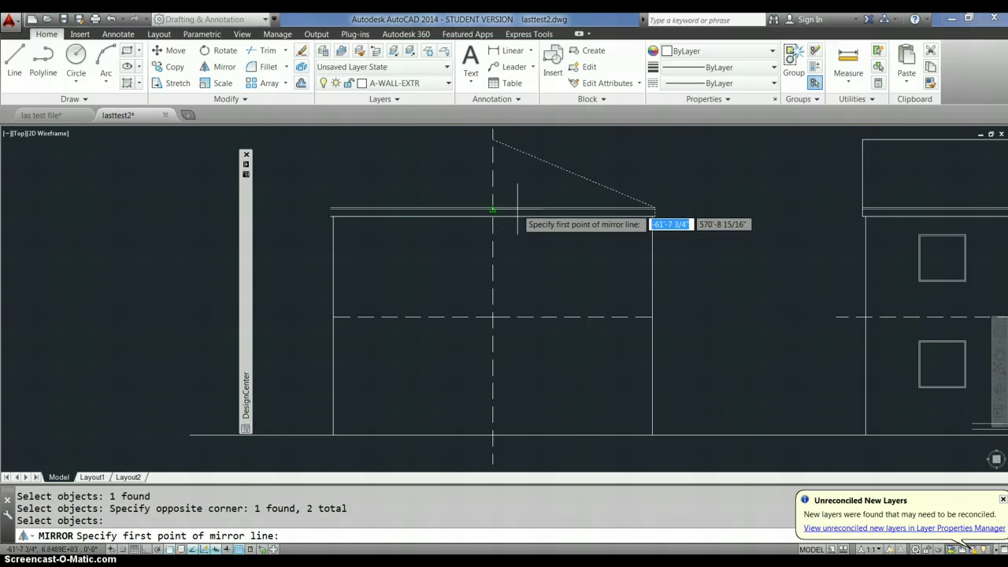
click(492, 211)
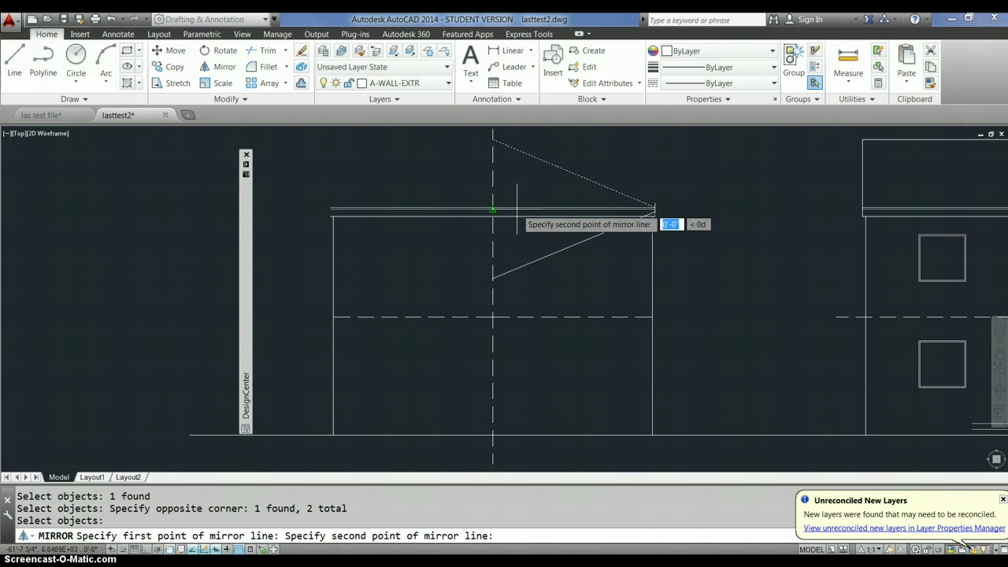
click(493, 132)
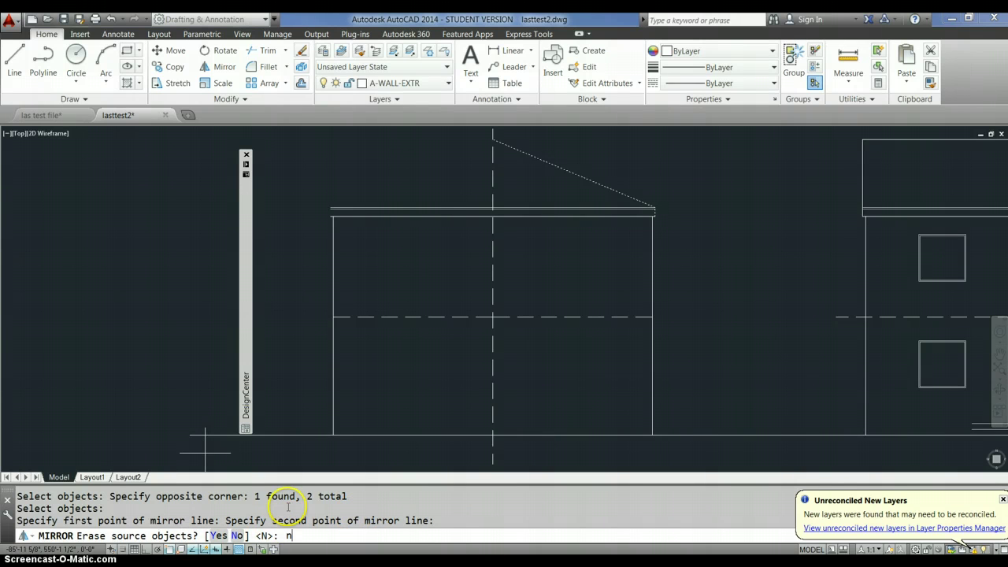
key(Return)
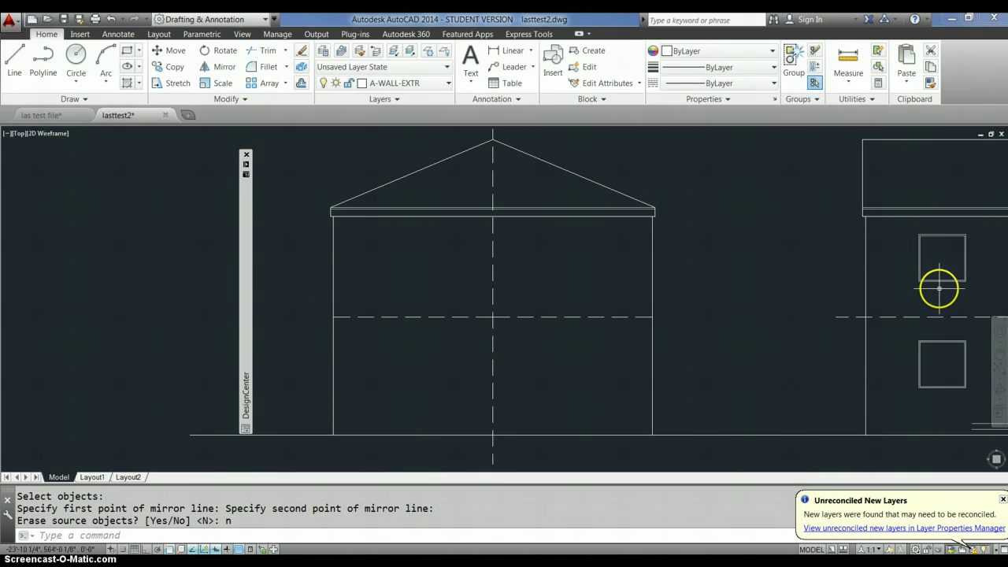
Start a Move with M on the neighbouring drawing, then cancel it.
text(m)
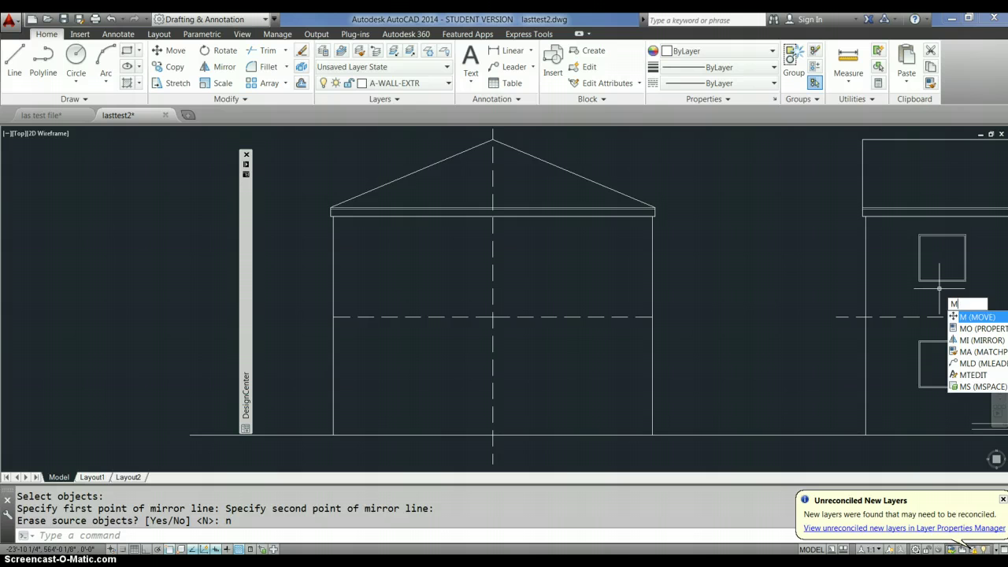
key(Return)
click(939, 289)
key(Escape)
key(Escape)
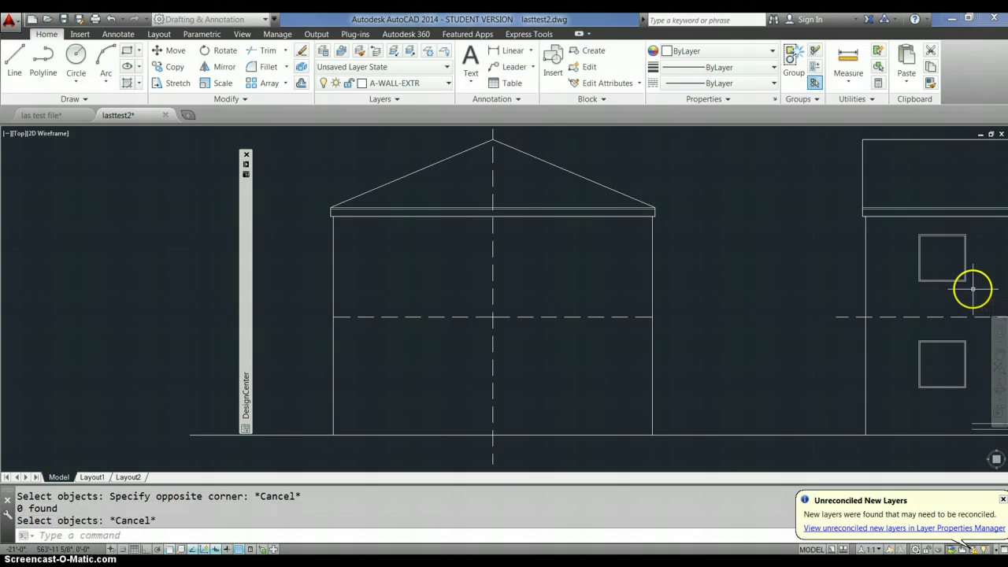
Copy the upper and lower window squares with CO, using a base point on the lower window.
text(co)
key(Return)
click(973, 290)
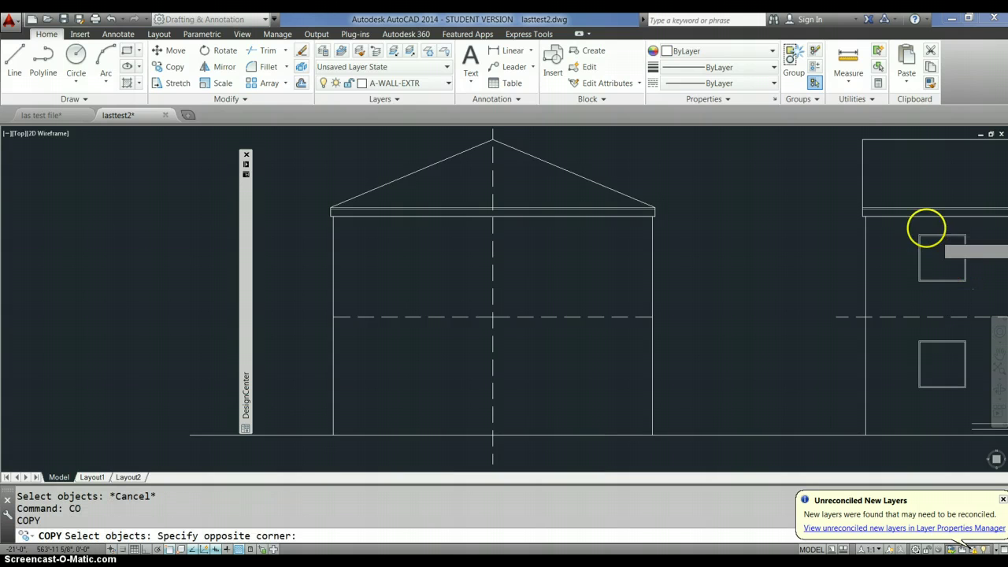
click(912, 226)
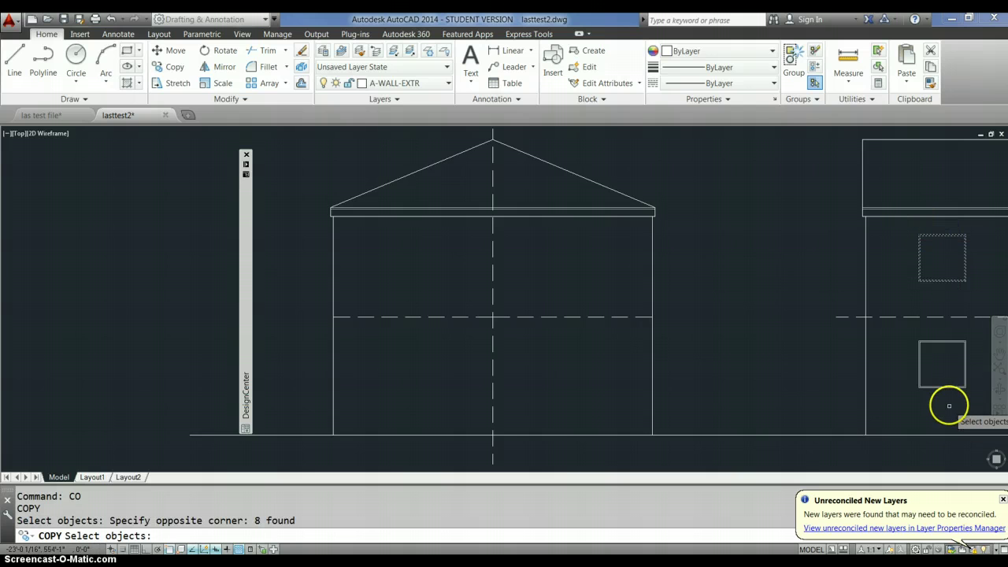
click(974, 400)
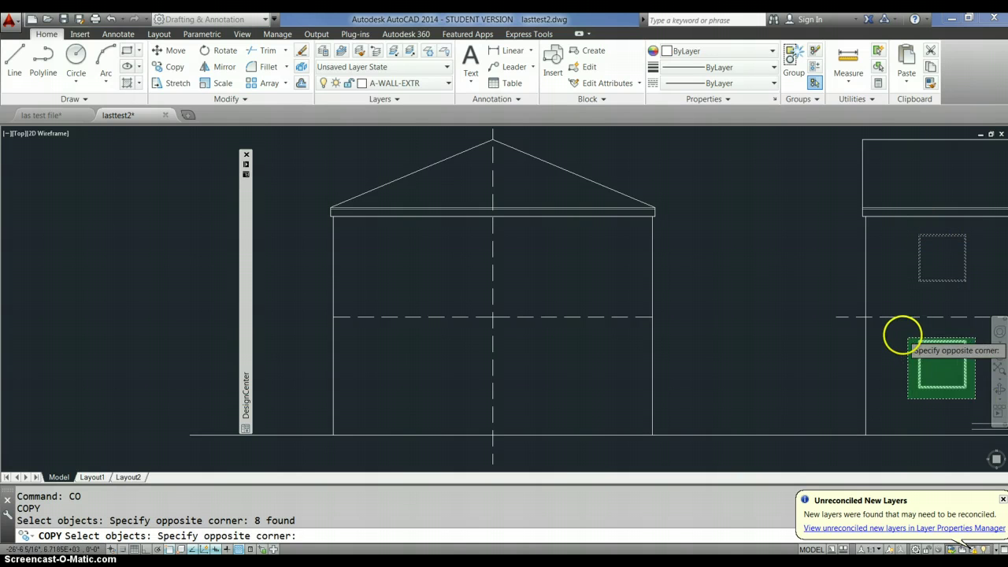
click(905, 335)
key(Return)
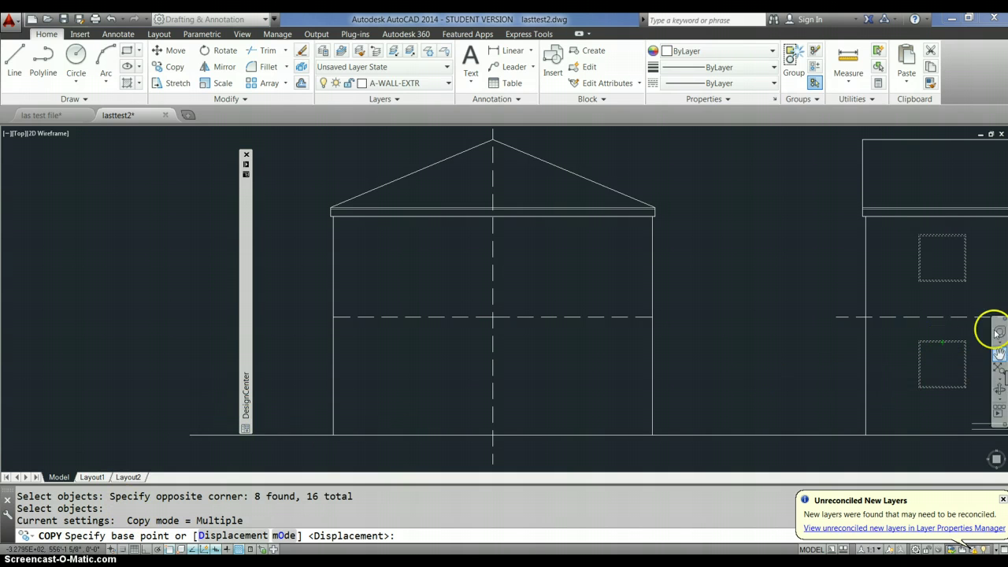
click(942, 340)
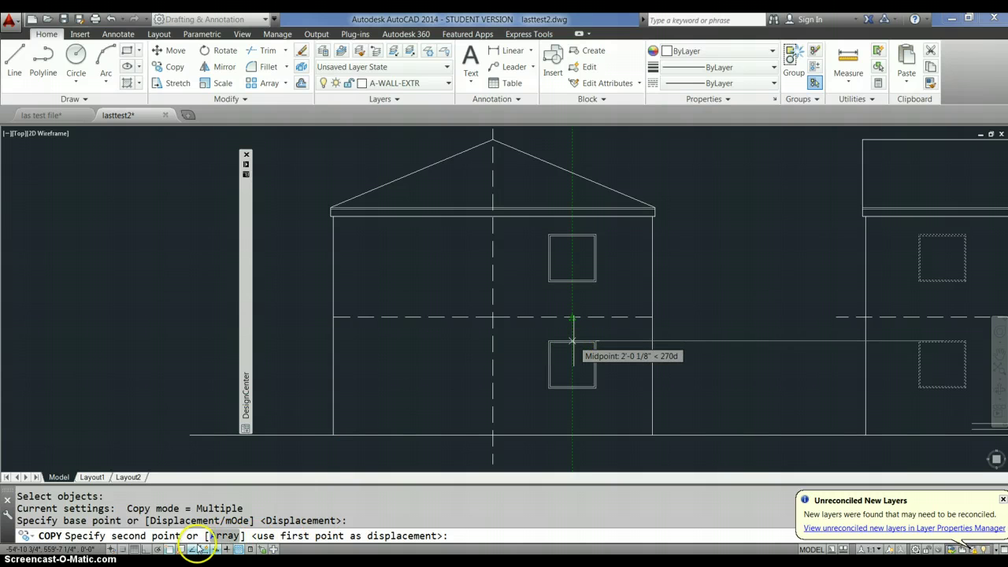
Turn off object snap tracking, turn on polar tracking, and place the window copies in the house front.
click(191, 549)
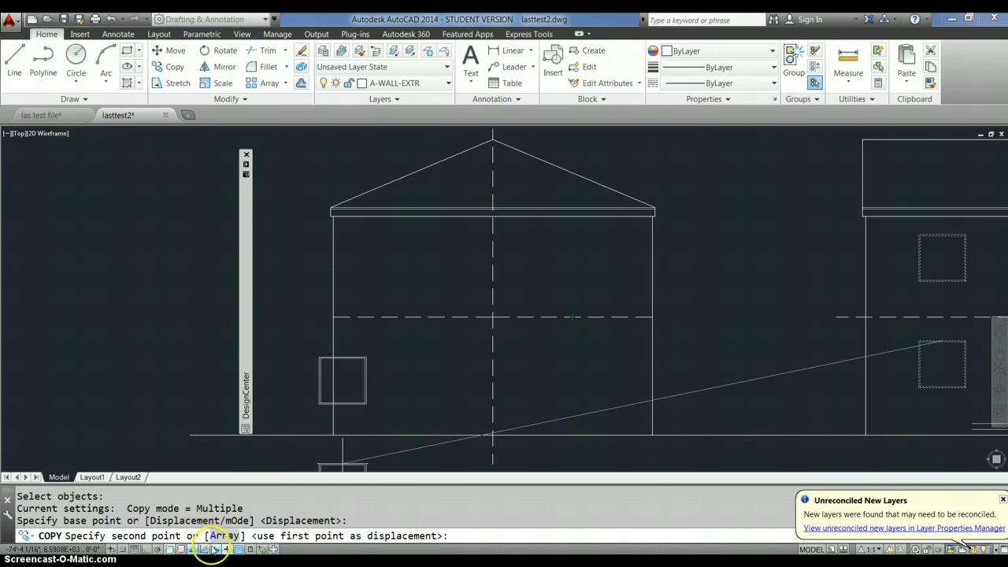
click(158, 550)
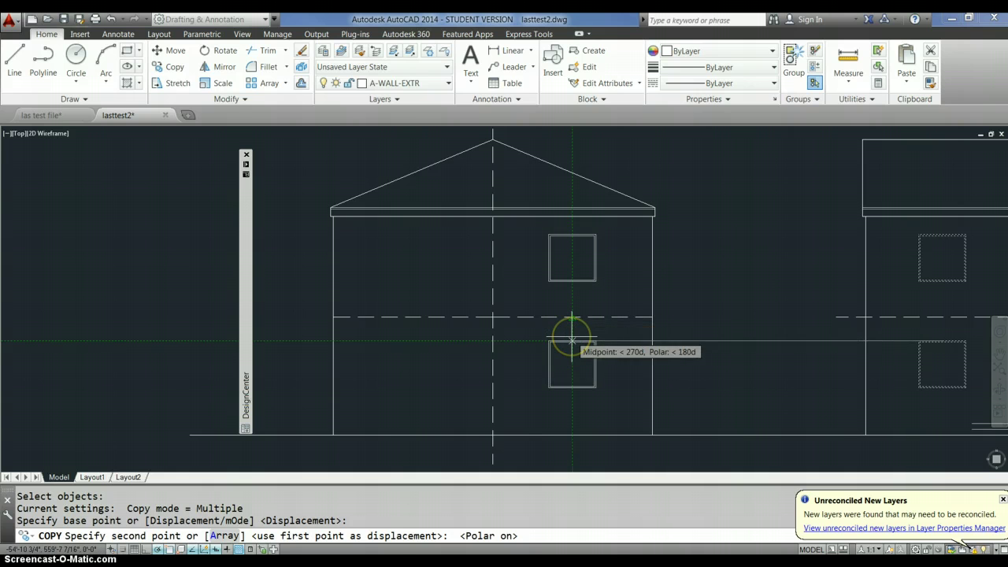
click(572, 340)
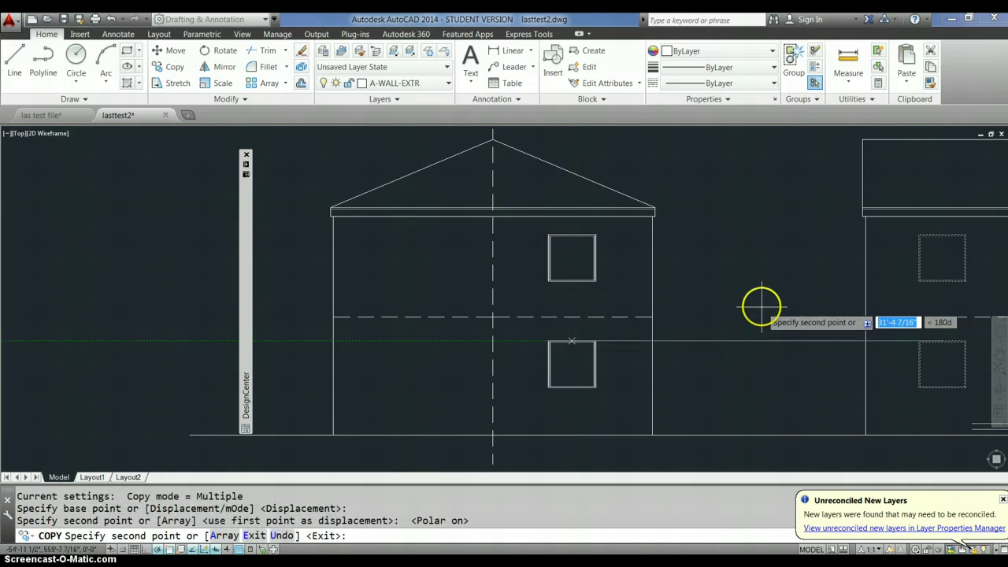
key(Escape)
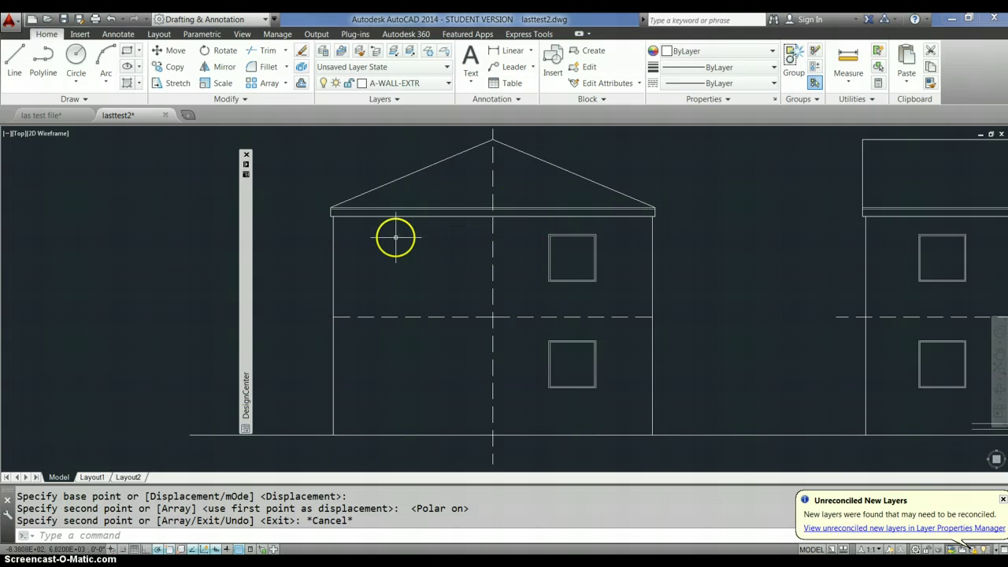
Start Mirror and window-select the two right-hand windows.
click(214, 69)
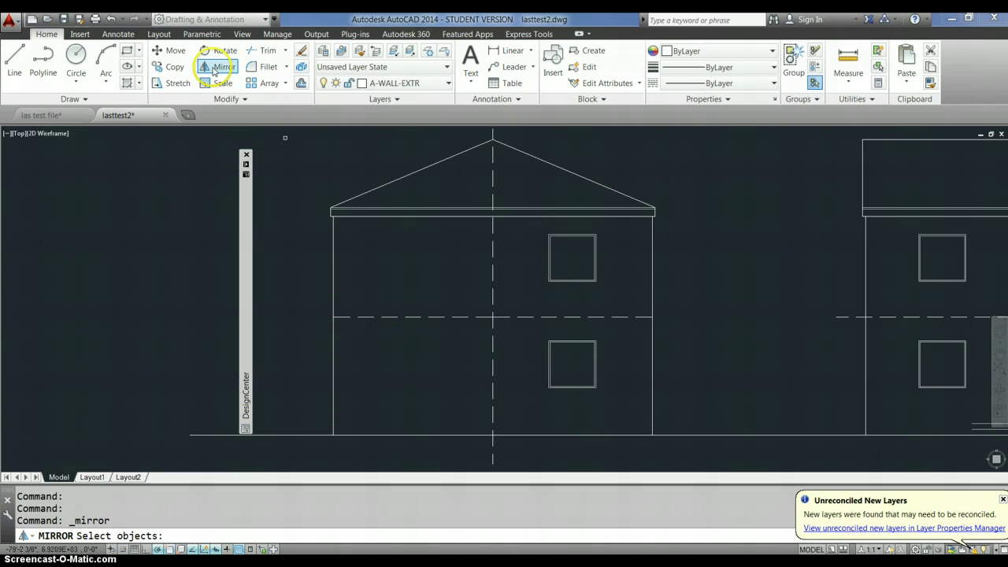
click(540, 228)
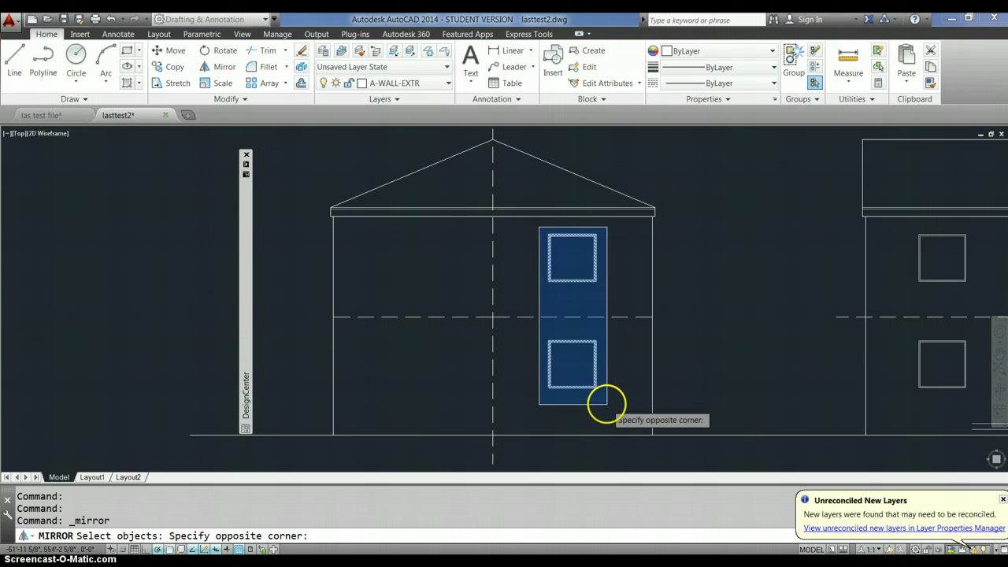
click(606, 404)
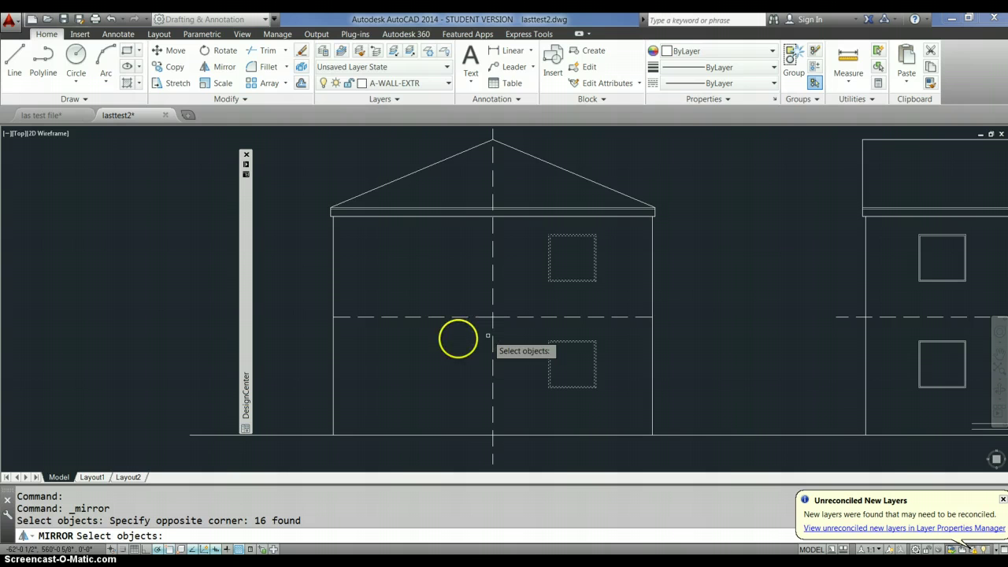
click(458, 338)
key(Return)
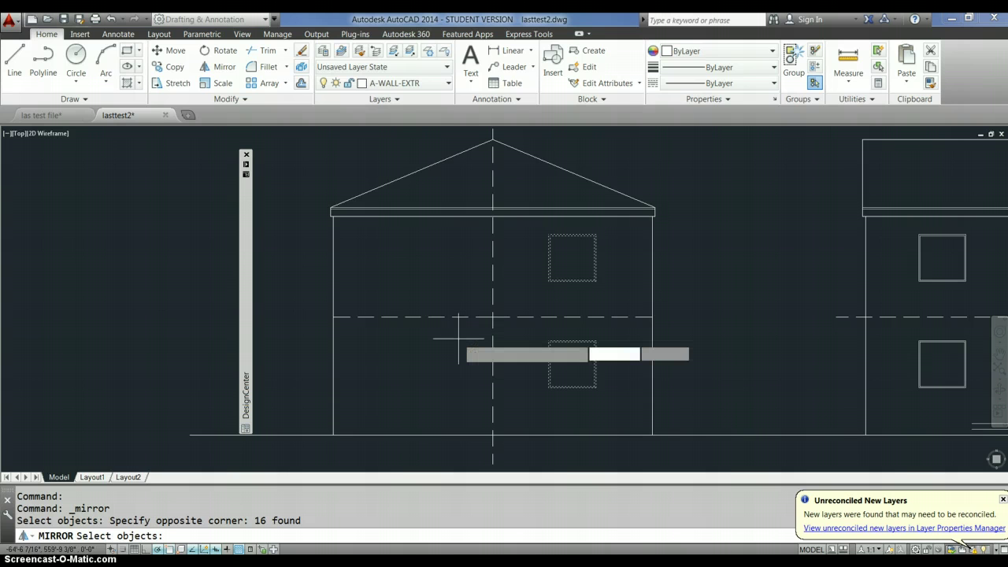
key(Return)
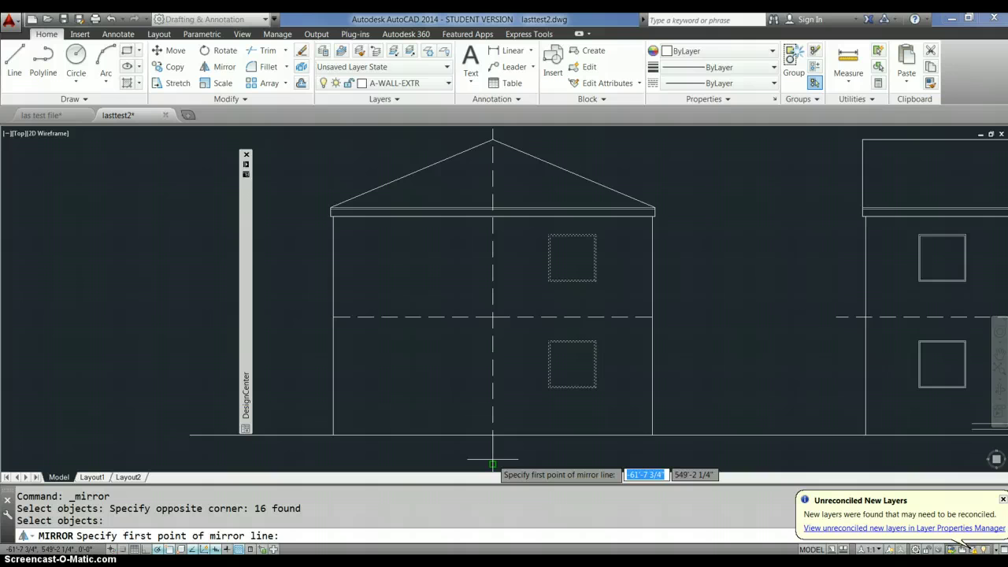
Draw a vertical mirror line with Ortho on, from the centre line's base toward the roof apex.
mouse_move(490, 468)
mouse_down()
mouse_move(490, 479)
mouse_move(501, 447)
mouse_up()
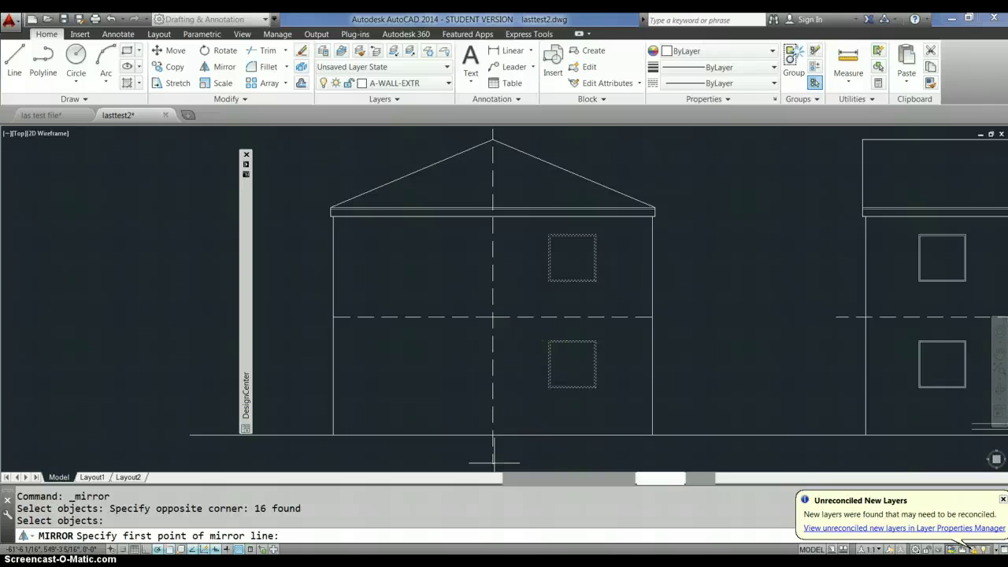
click(493, 461)
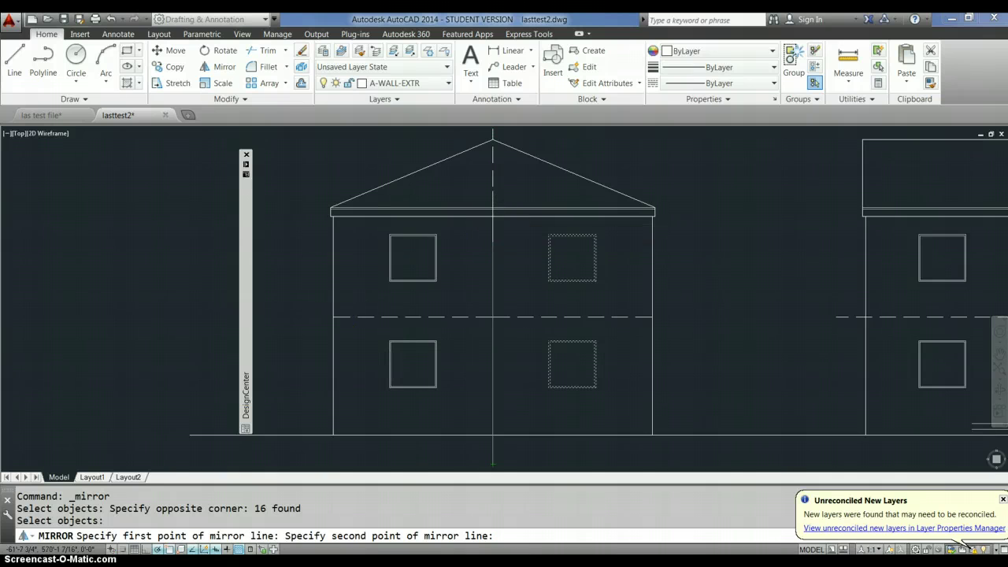
click(147, 549)
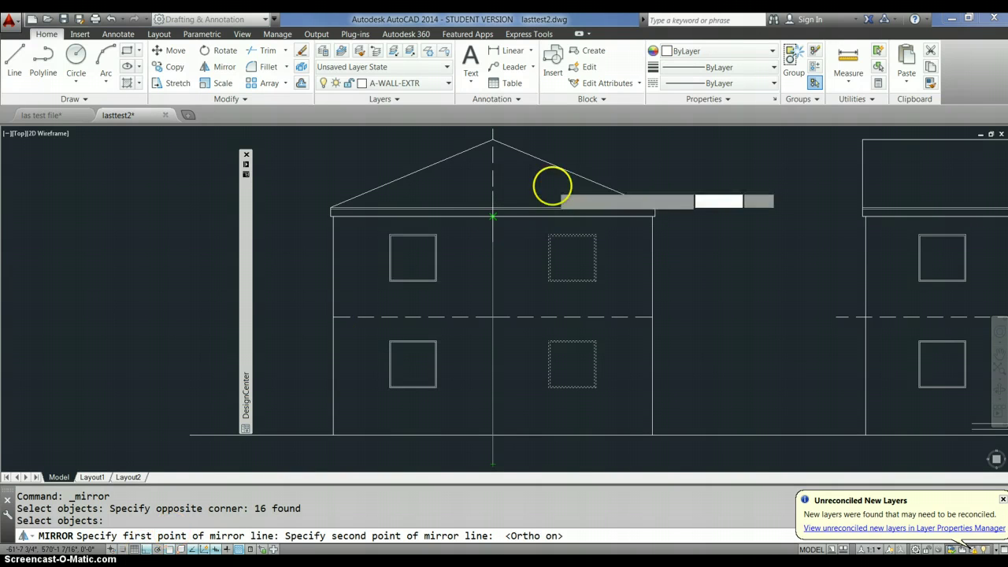
click(522, 149)
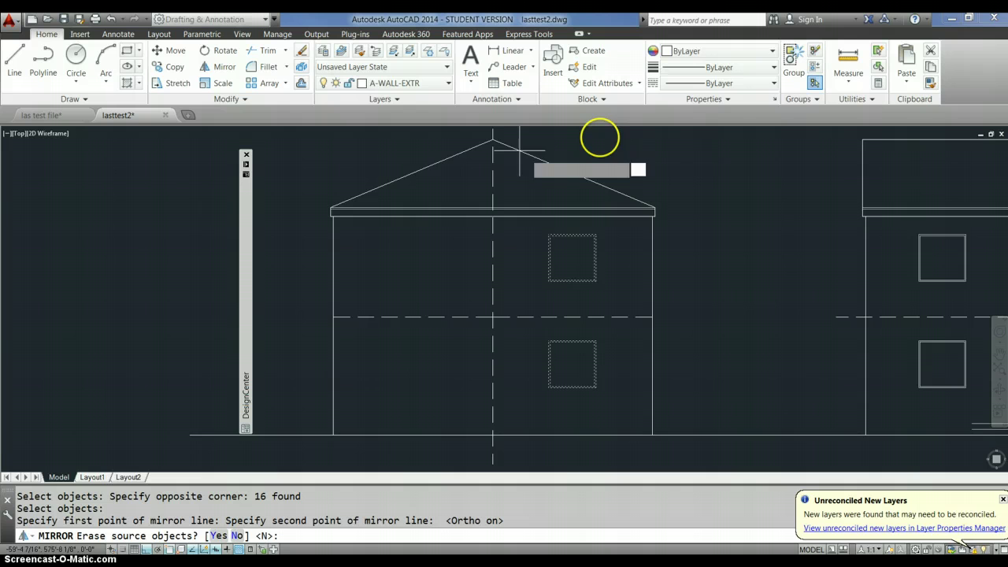
right_click(766, 258)
Finish the mirror keeping the source windows, then undo it to remove the left-hand windows.
click(779, 262)
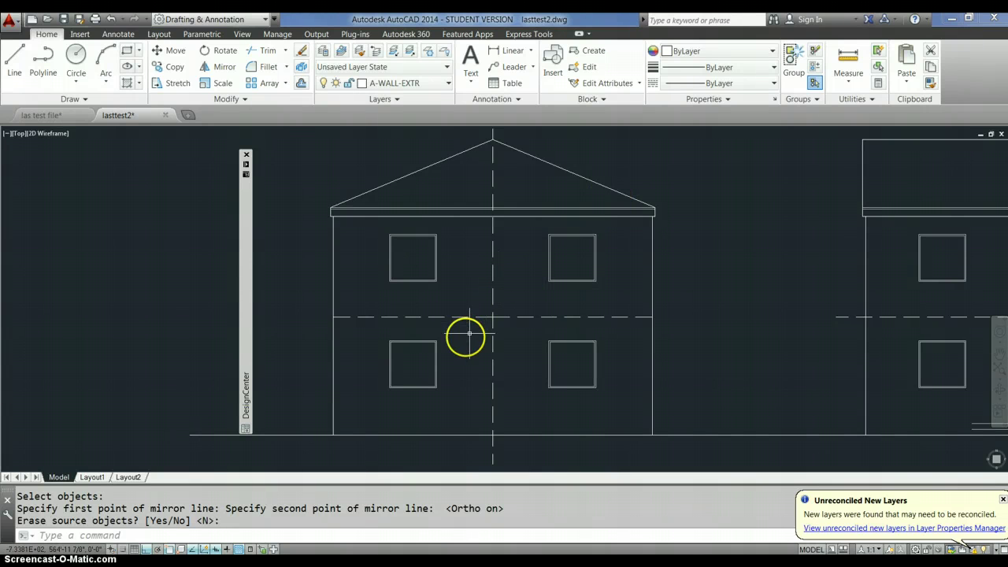
click(446, 404)
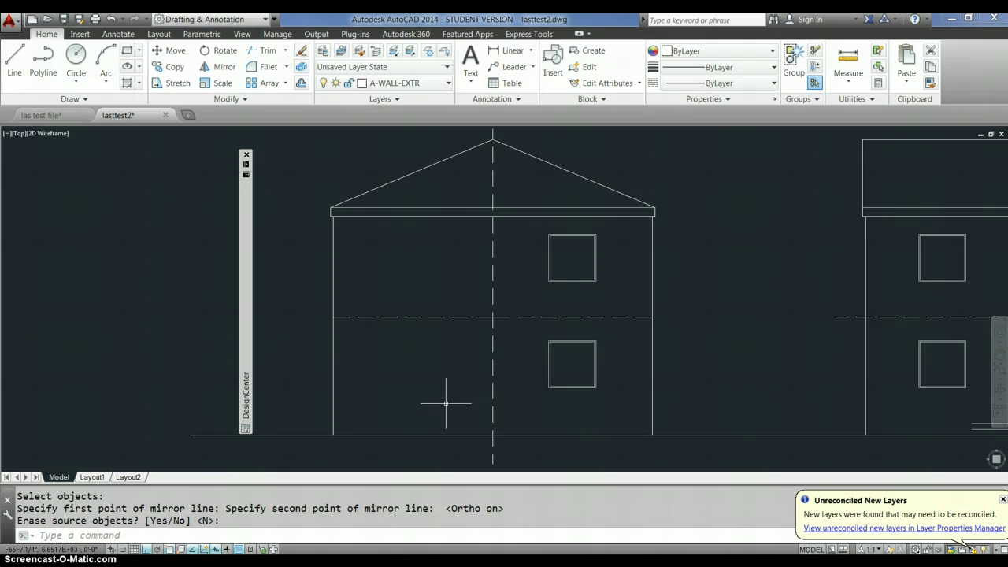
key(ctrl+z)
key(ctrl+z)
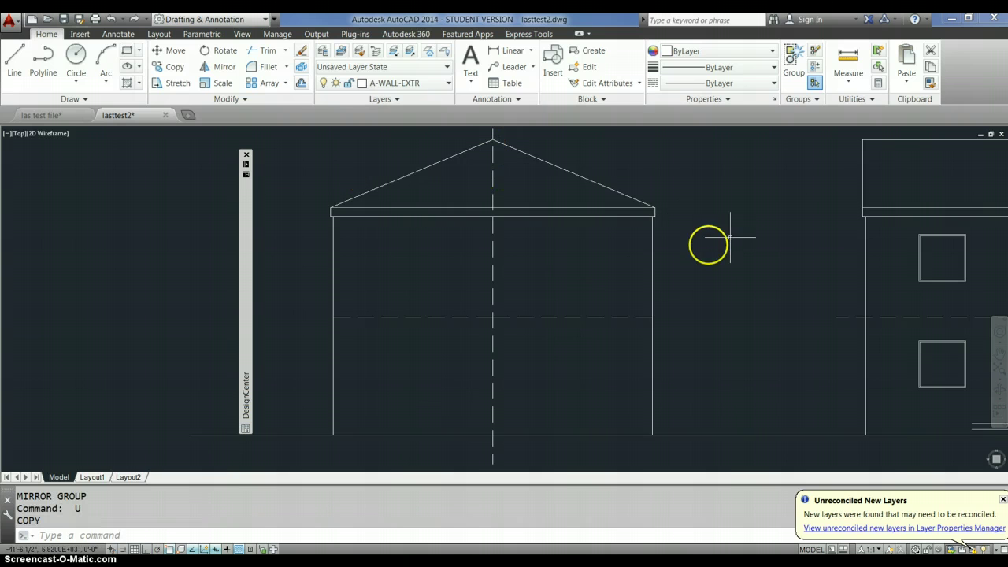
text(redo)
key(Return)
click(557, 213)
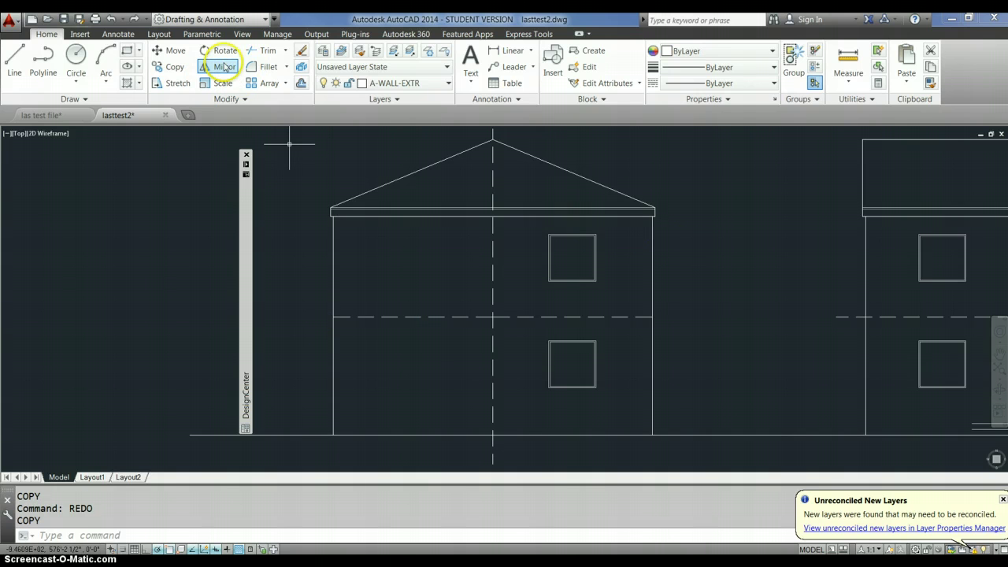
click(224, 67)
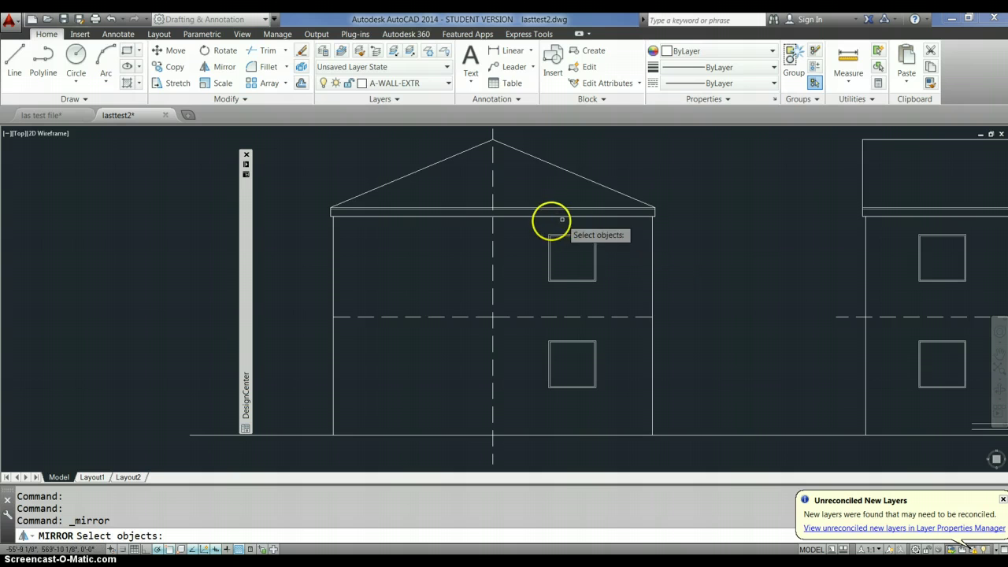
Mirror both right-hand windows across the line from the centre line's base to the roof apex, keeping the originals.
click(539, 228)
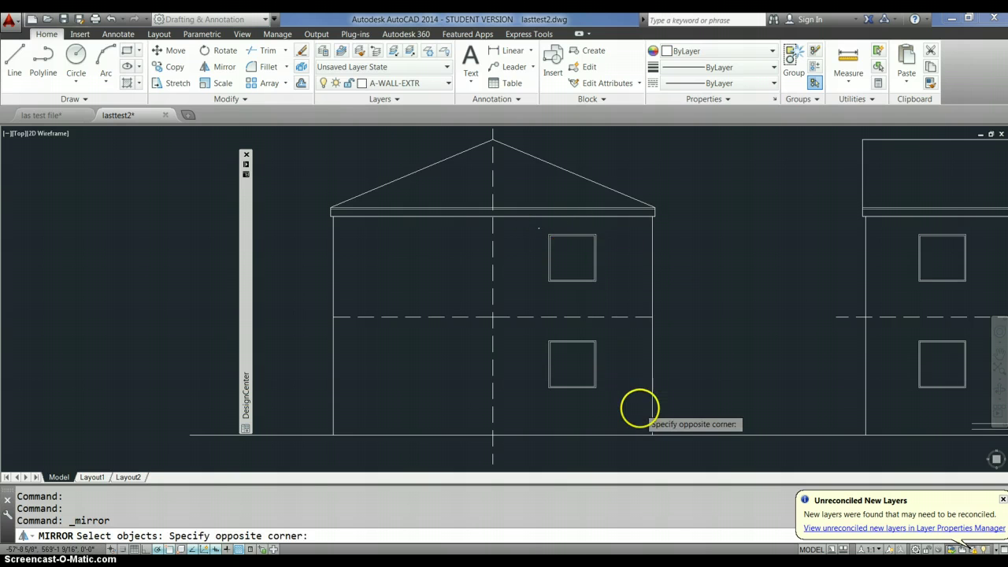
click(629, 401)
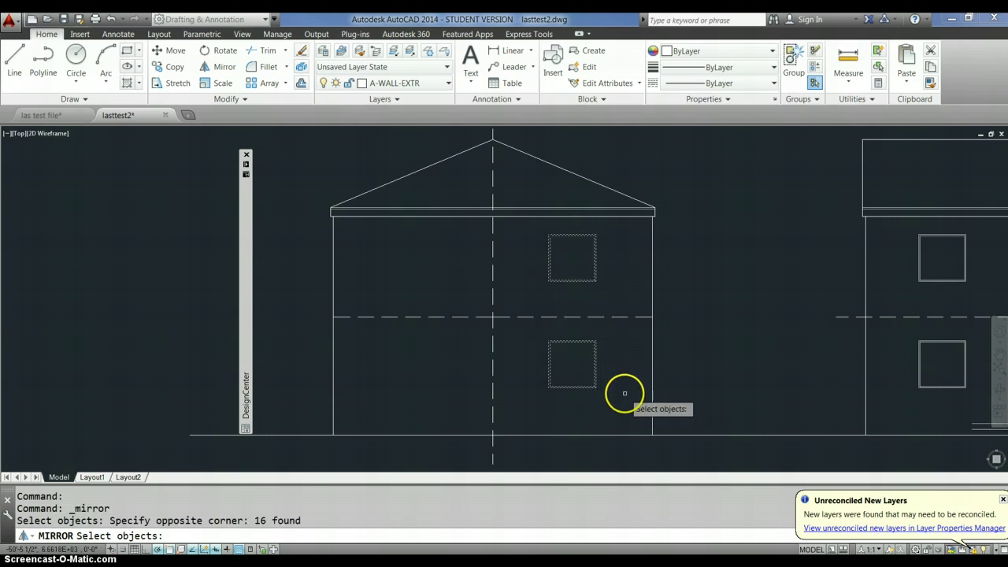
key(Return)
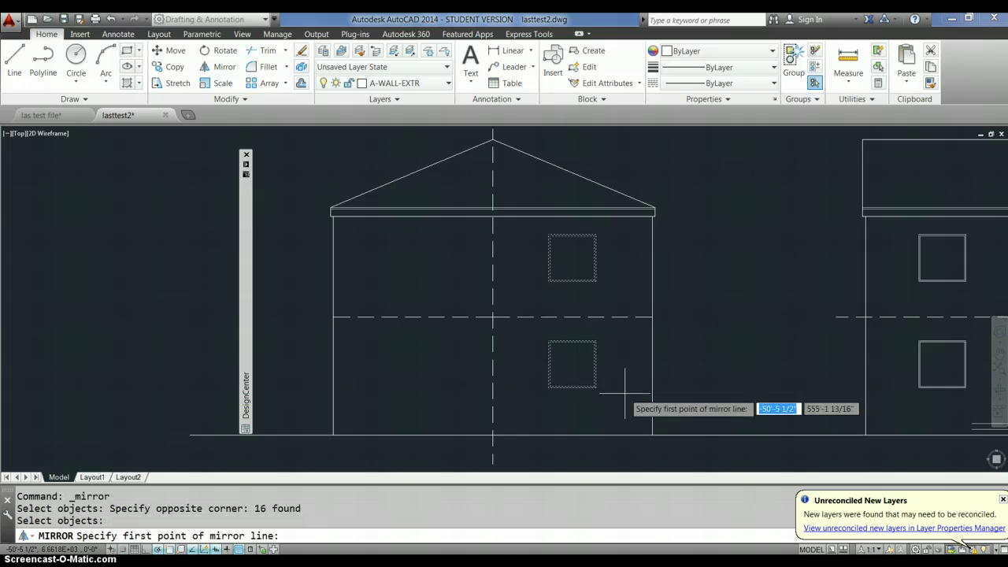
click(494, 464)
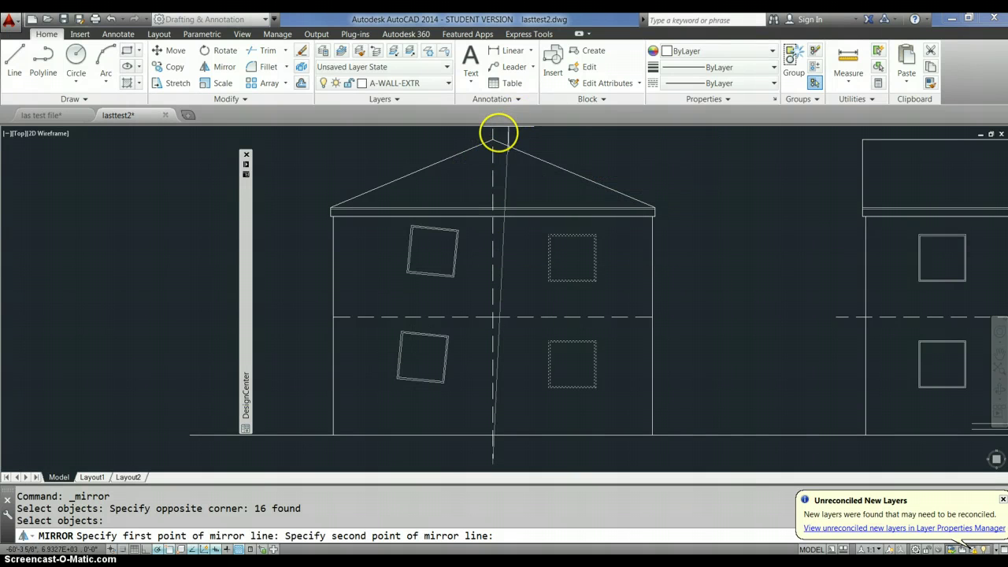
click(490, 140)
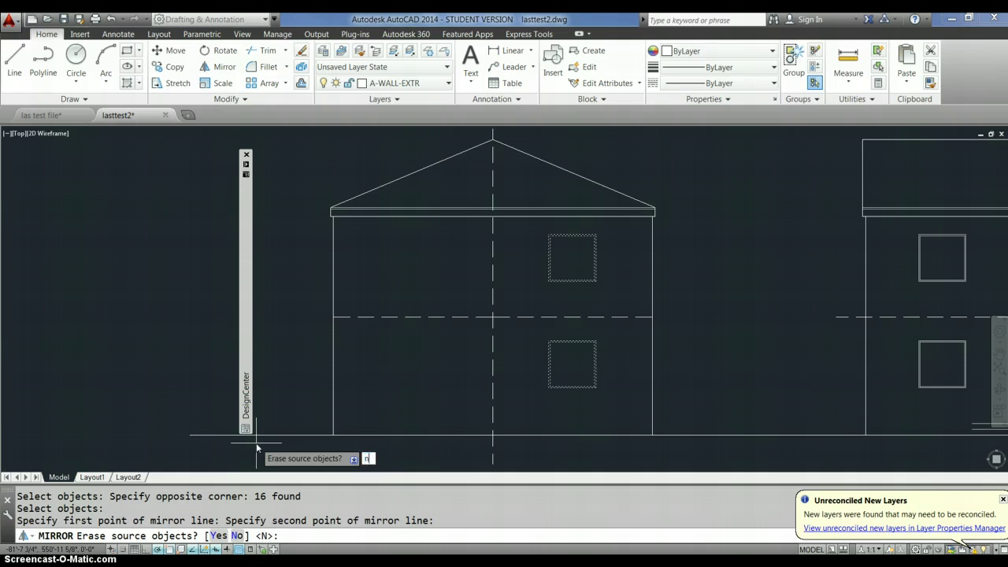
key(Return)
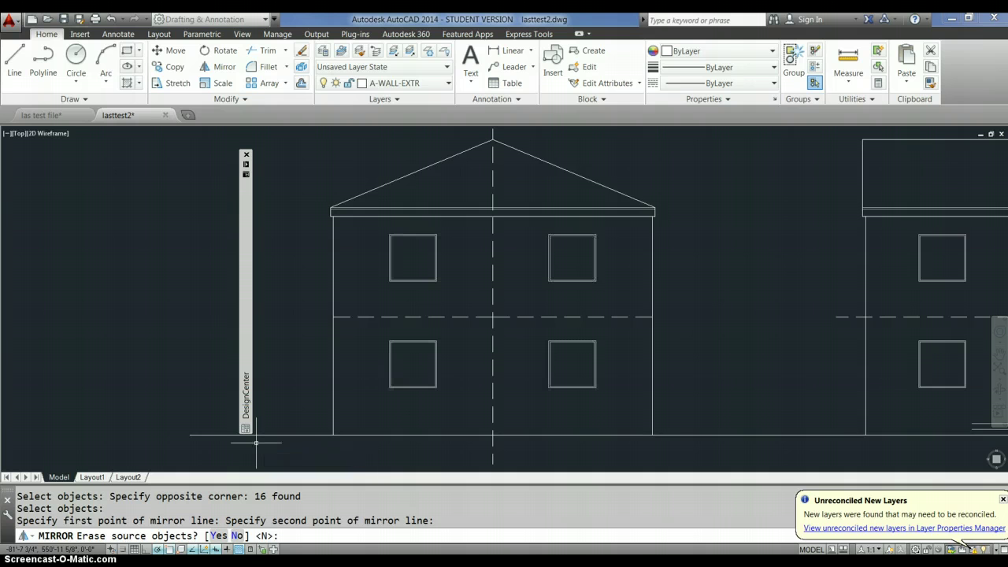